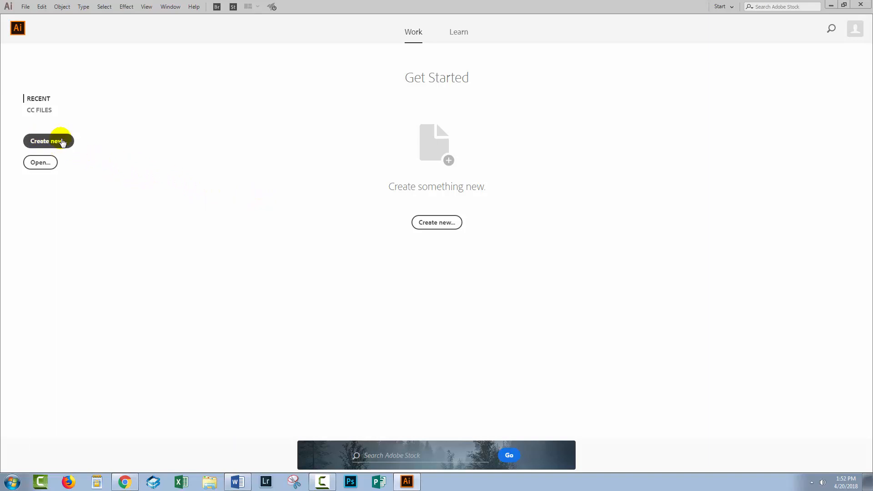
Create a new portrait Letter document measured in inches, 8.5 in wide by 11 in high.
click(62, 142)
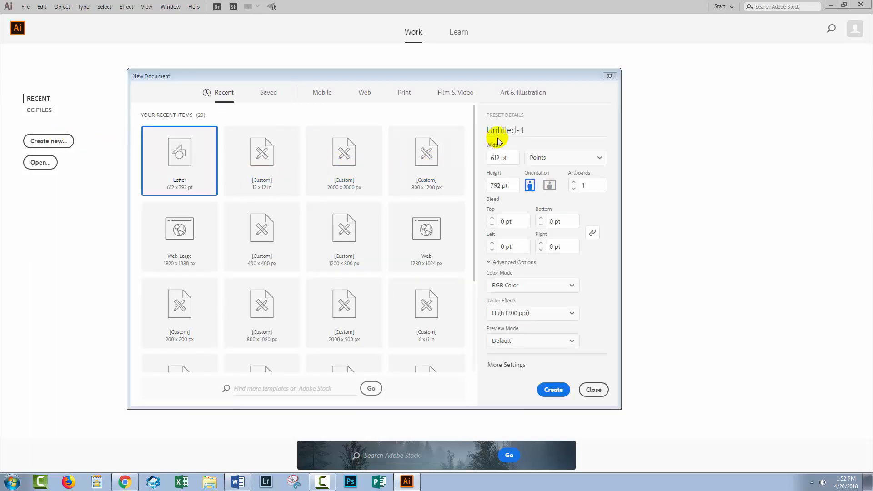
click(551, 157)
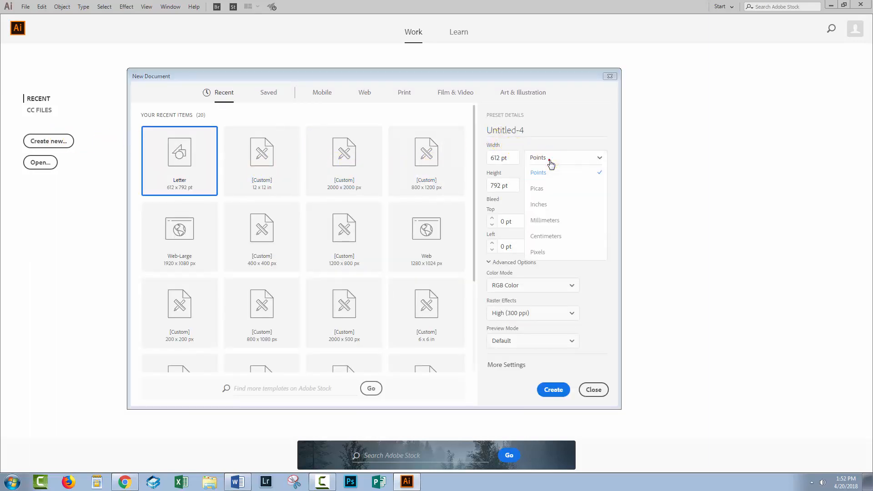
click(550, 206)
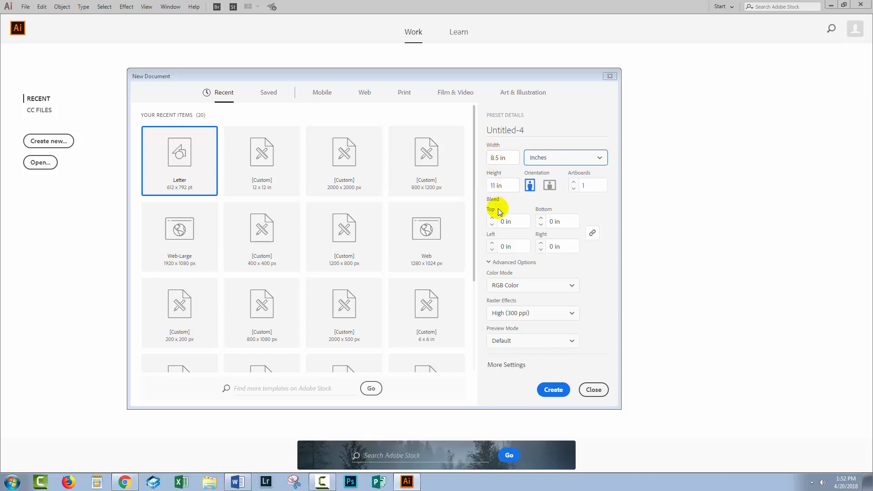
click(554, 392)
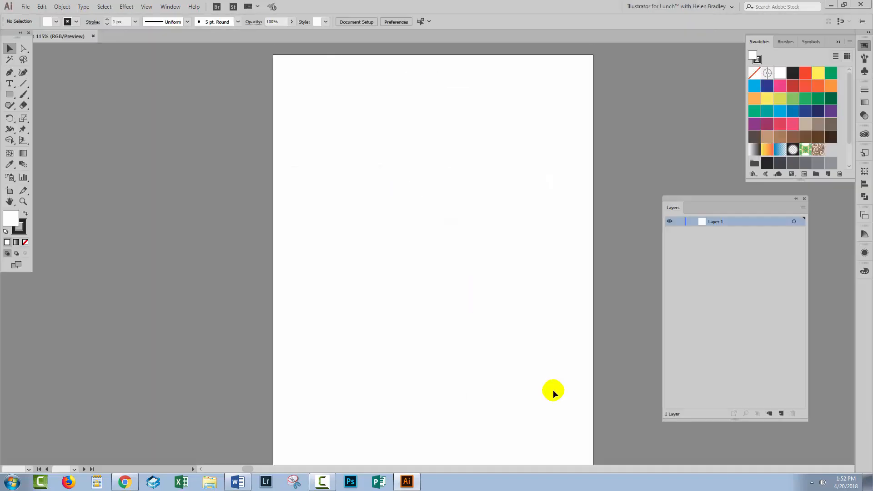
Create a rectangle 8.5 in wide and 11 in high.
click(23, 201)
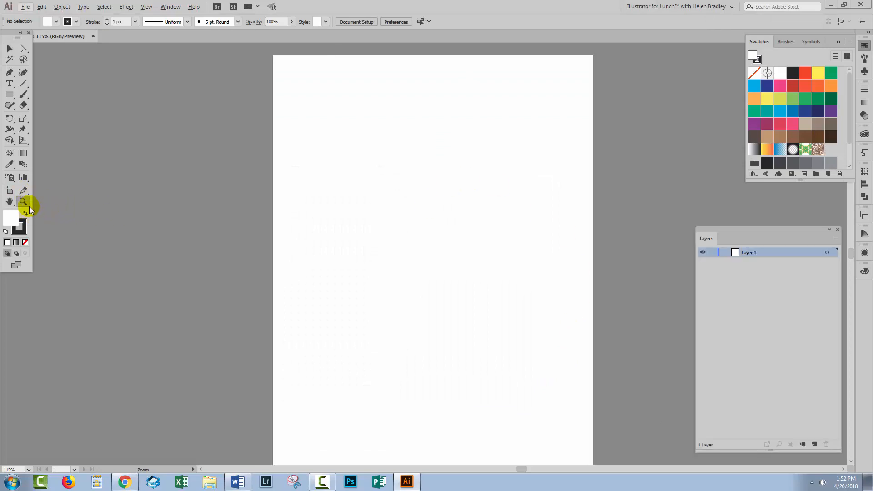
alt+click(345, 230)
drag(457, 265, 353, 225)
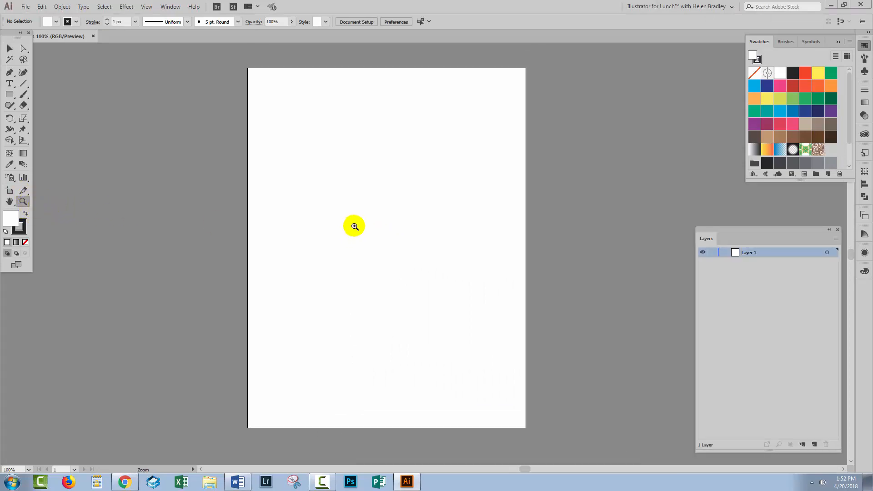
click(9, 96)
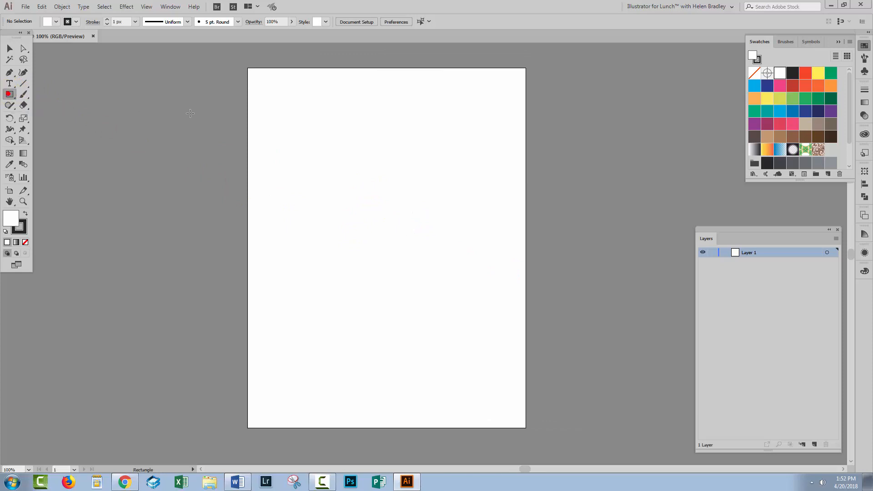
click(295, 103)
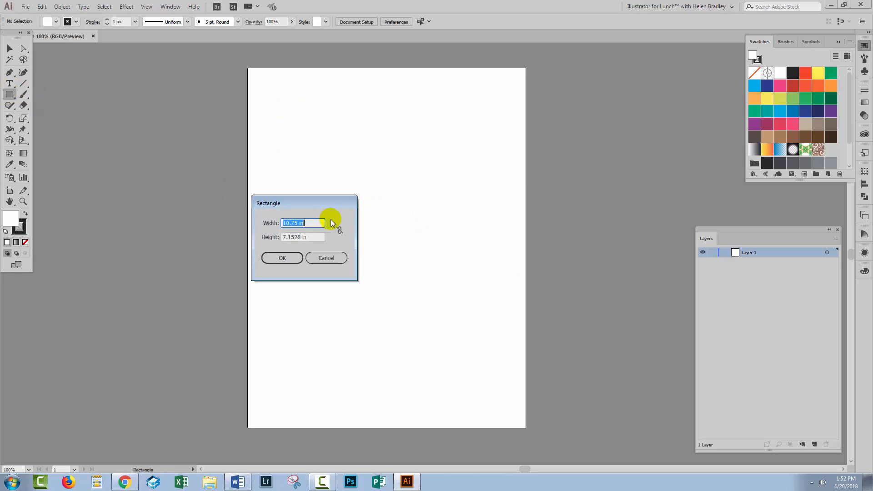
text(8.5)
key(Tab)
text(11)
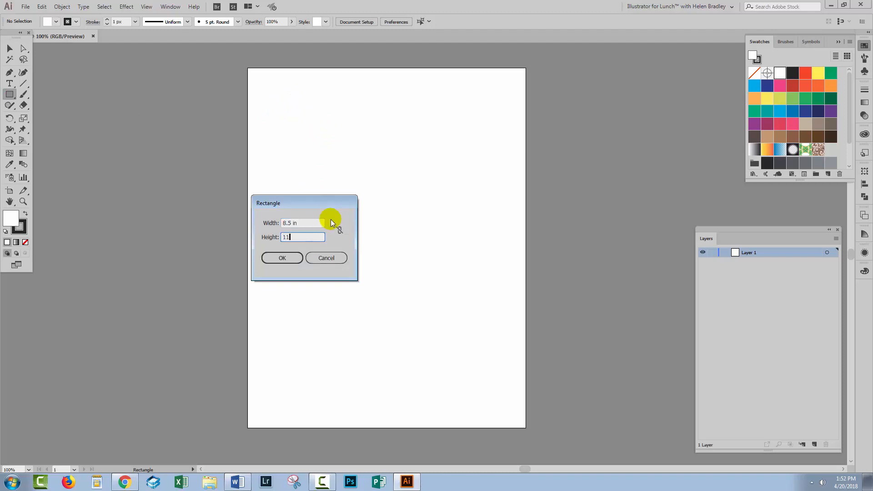
key(Tab)
click(282, 259)
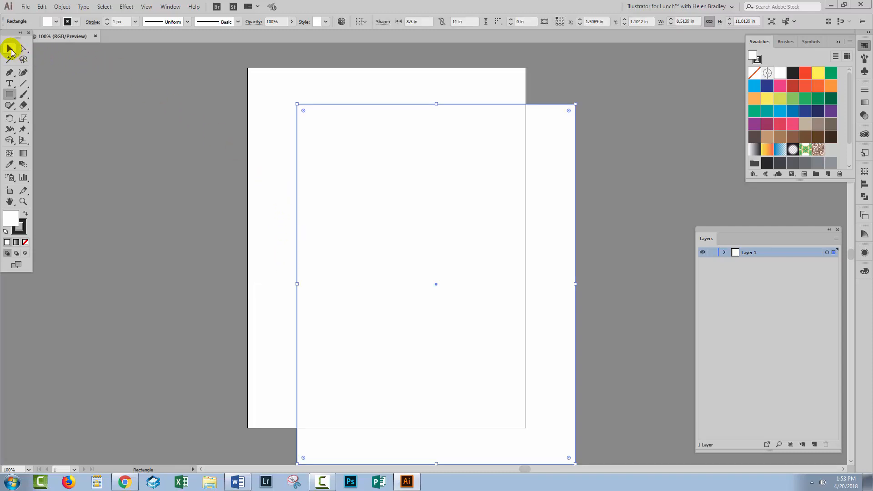
Move the rectangle onto the artboard so it covers the page, and set alignment relative to the artboard.
click(10, 50)
drag(388, 120, 333, 78)
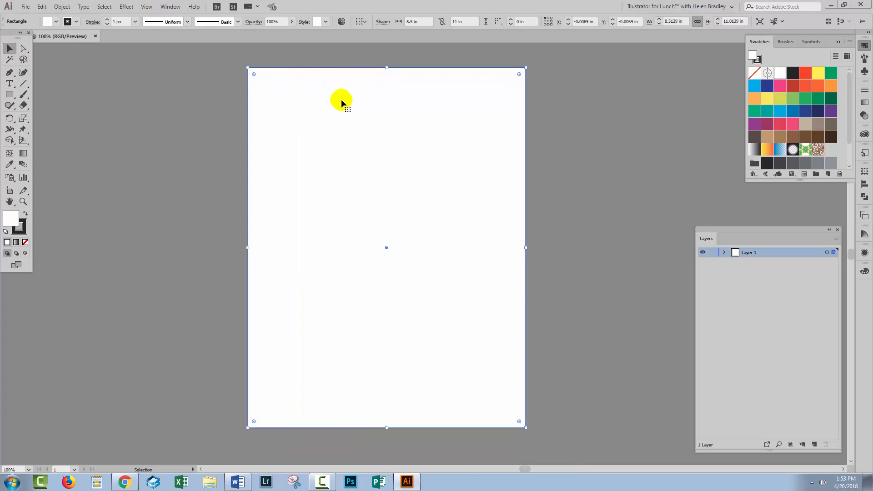
click(864, 184)
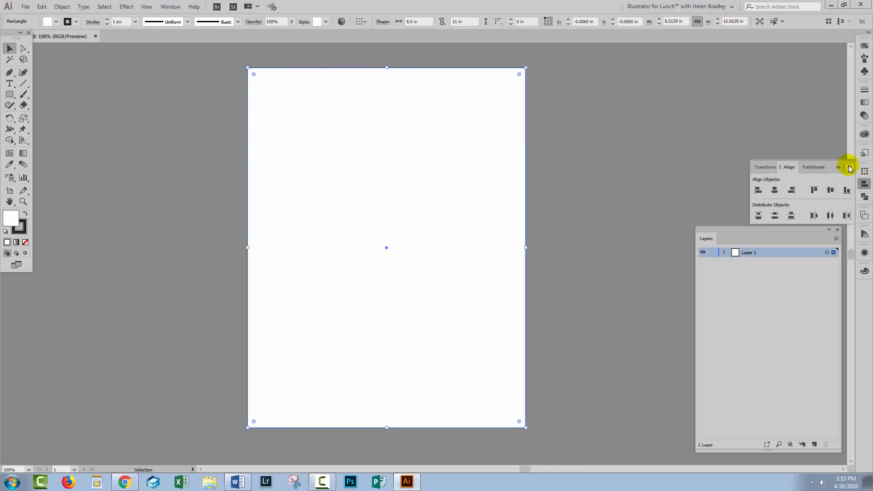
click(849, 165)
click(791, 170)
click(840, 241)
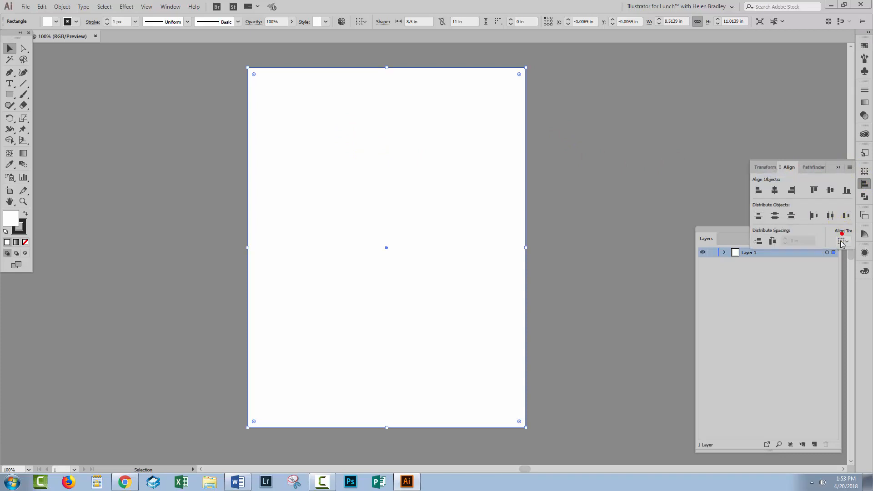
click(805, 272)
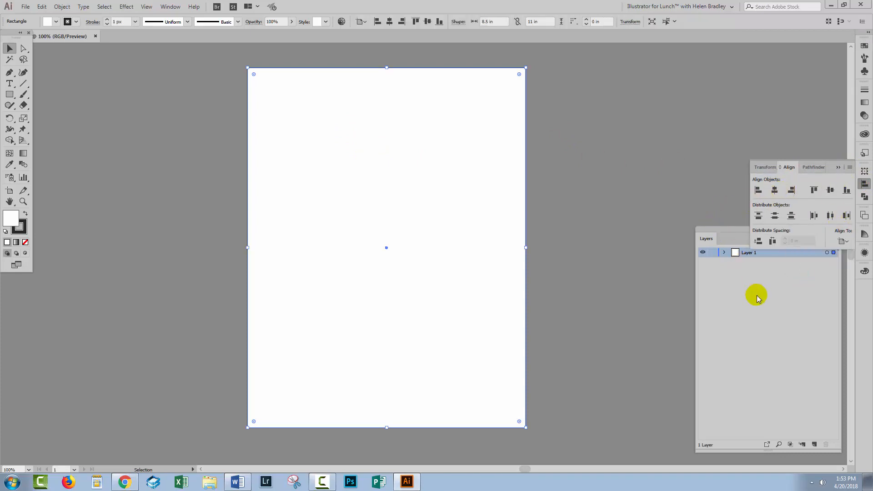
click(750, 308)
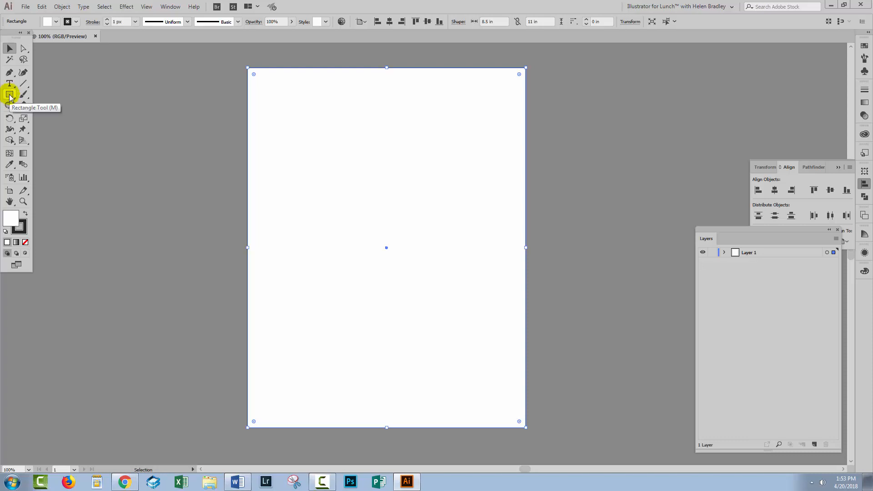
Create a second rectangle 7.5 in wide and 10 in high, and center it horizontally and vertically on the artboard.
drag(10, 96, 57, 89)
click(290, 115)
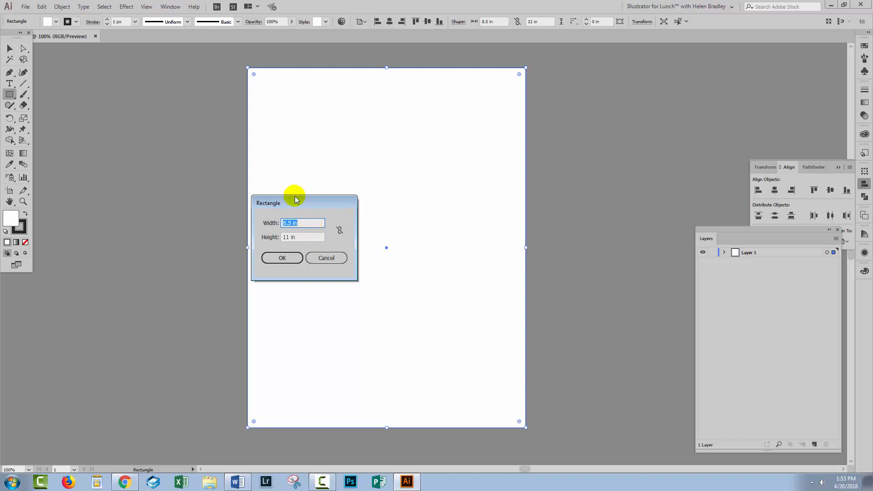
drag(295, 203, 387, 185)
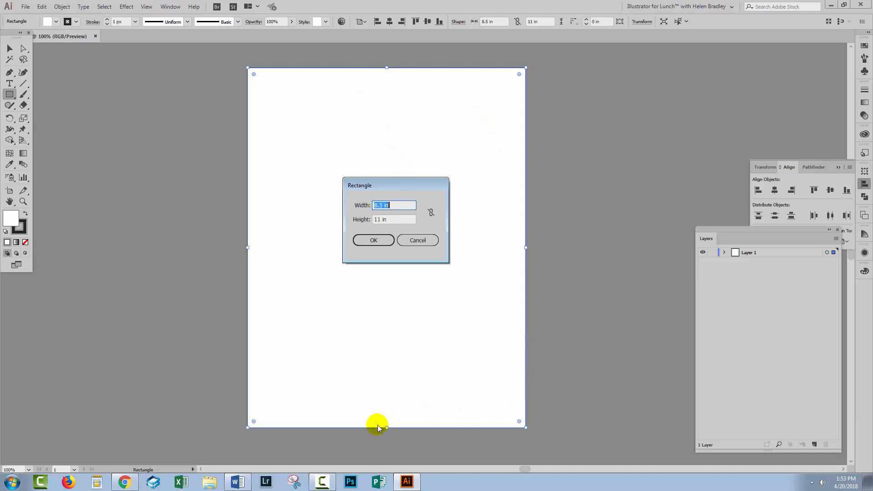
click(376, 205)
key(BackSpace)
key(BackSpace)
text(7.)
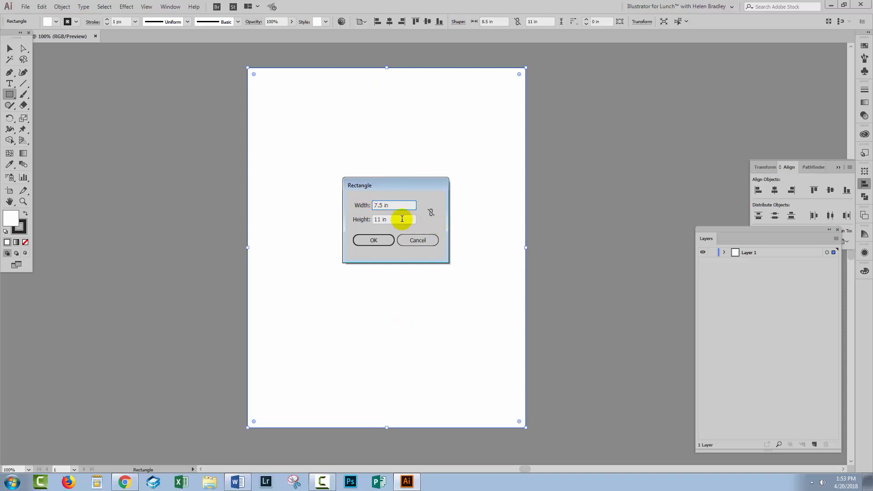
click(379, 220)
click(373, 240)
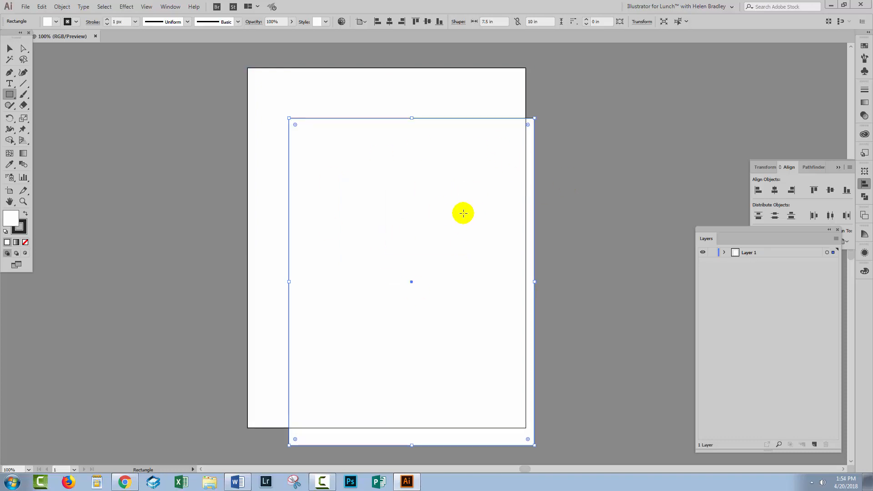
click(775, 190)
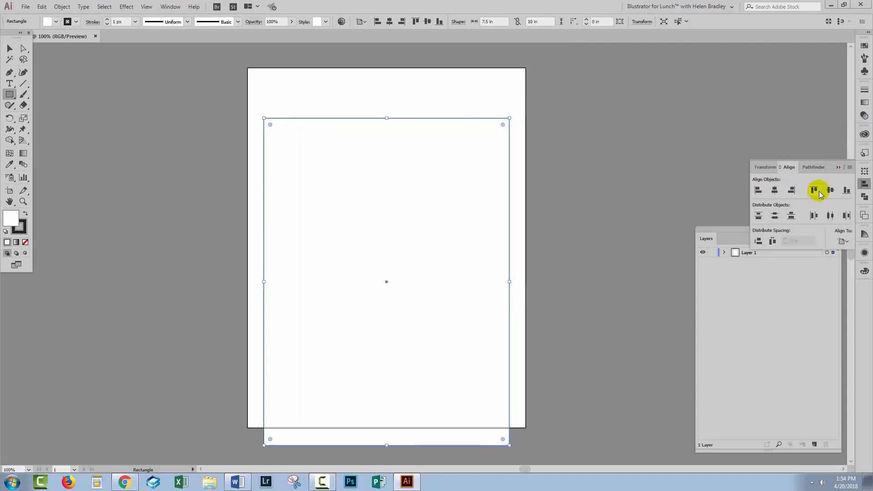
click(831, 191)
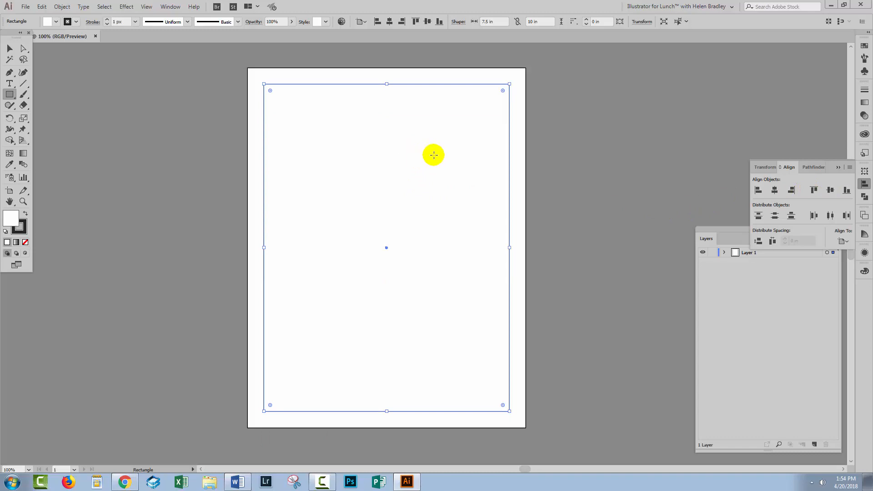
Select both rectangles and cut the inner one out of the outer one with Pathfinder's Minus Front to form a frame.
click(5, 47)
click(249, 70)
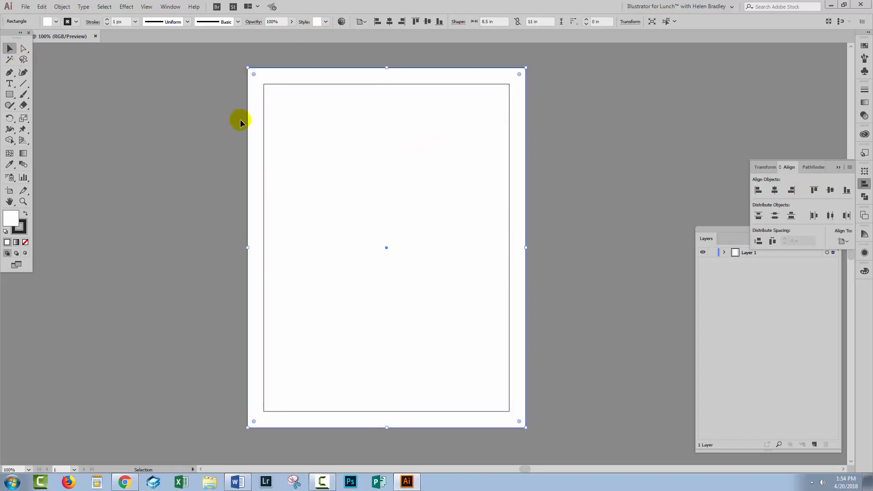
click(264, 134)
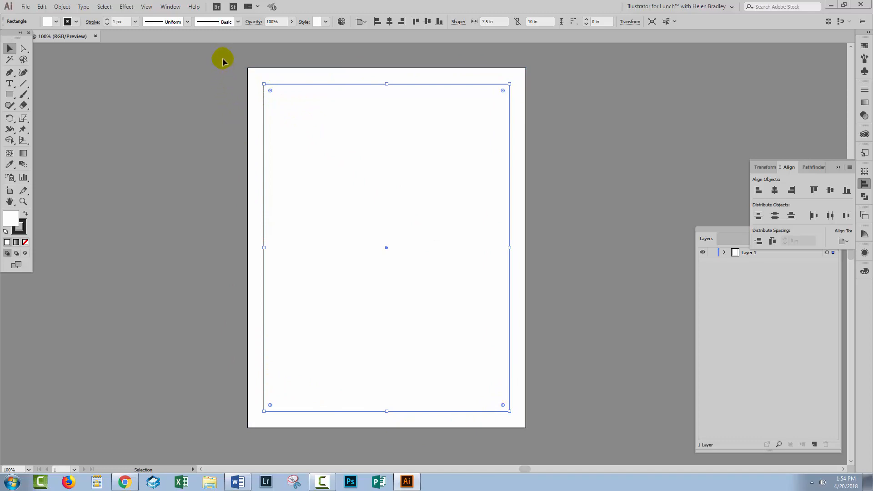
drag(222, 58, 528, 354)
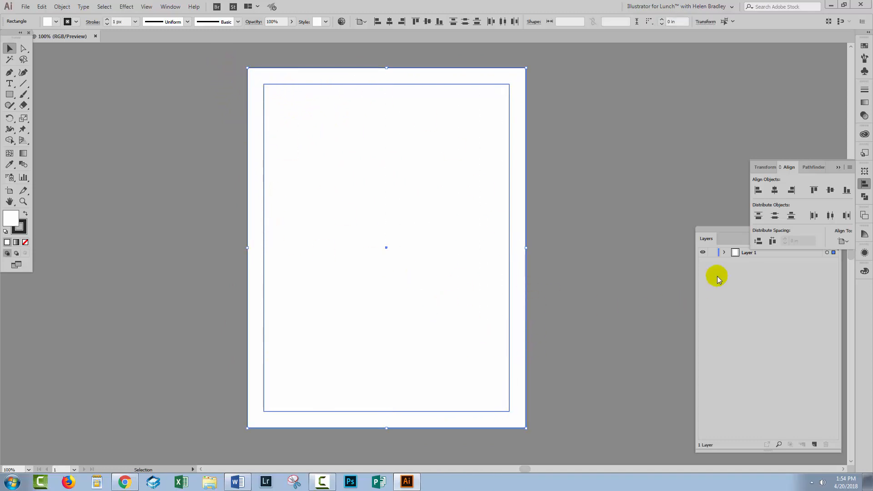
click(724, 255)
click(724, 254)
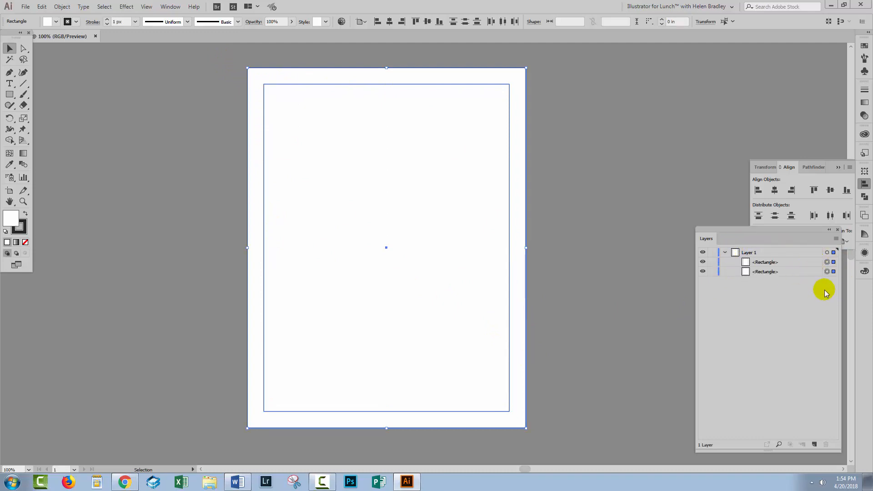
drag(737, 231, 579, 234)
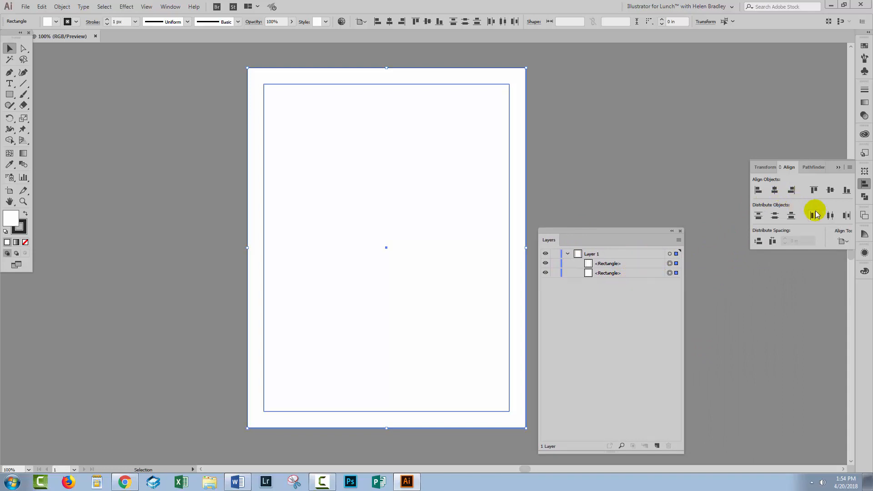
click(866, 198)
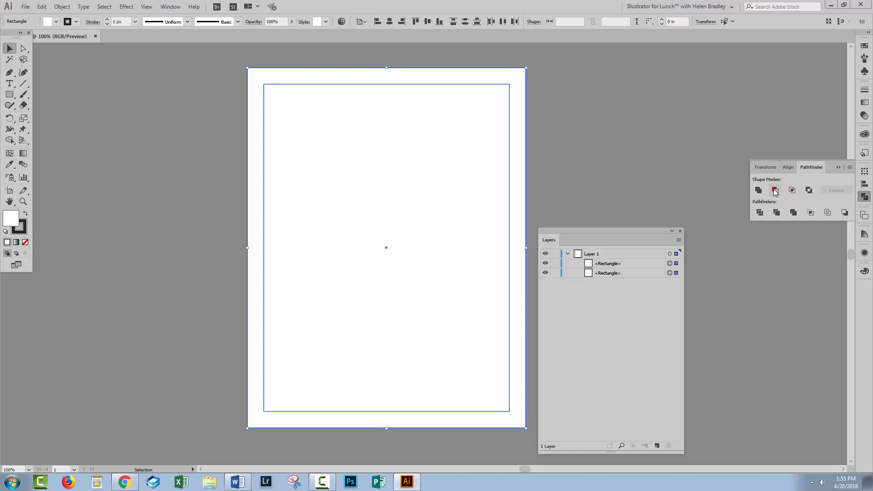
click(774, 190)
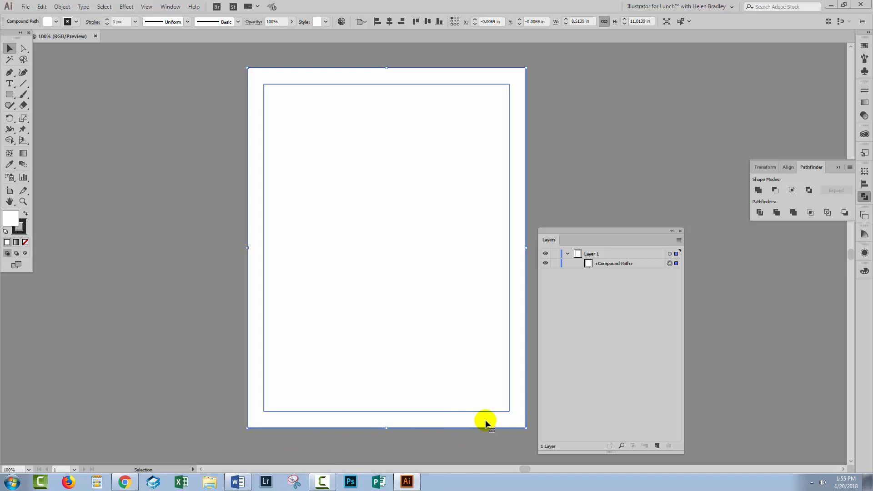
Try an orange-red fill on the frame, and replace it with the brown swirl pattern swatch.
click(864, 45)
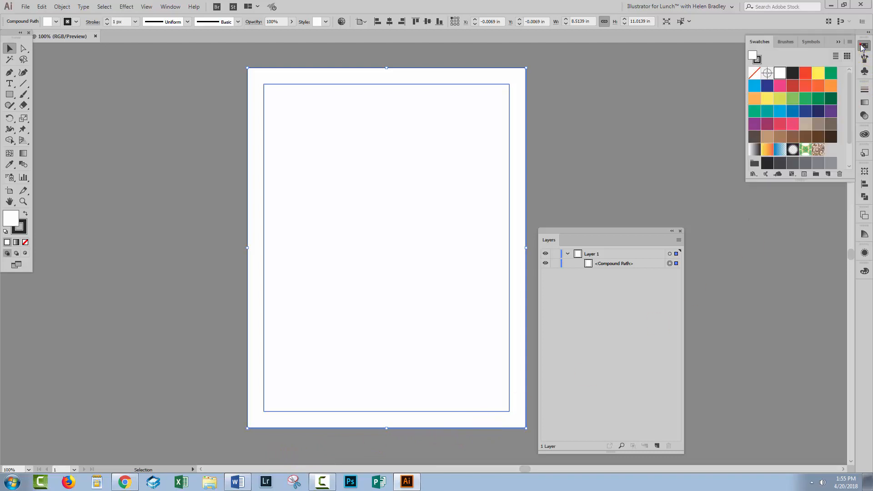
click(808, 86)
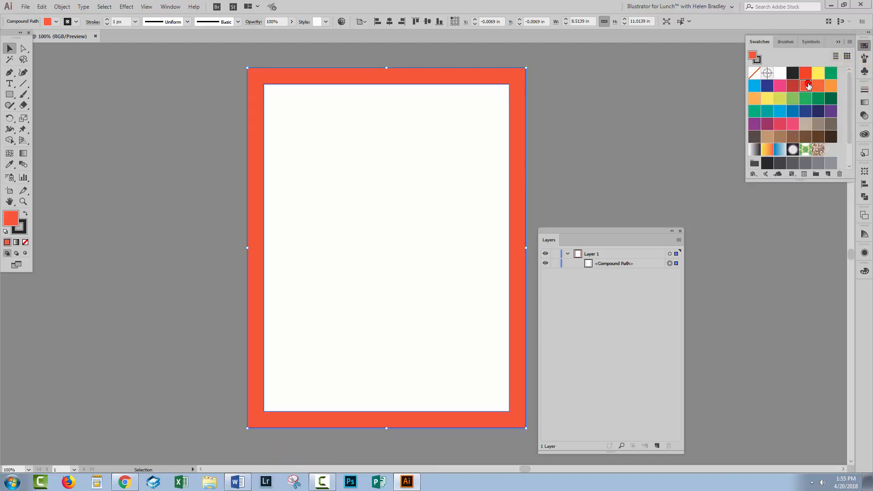
click(818, 150)
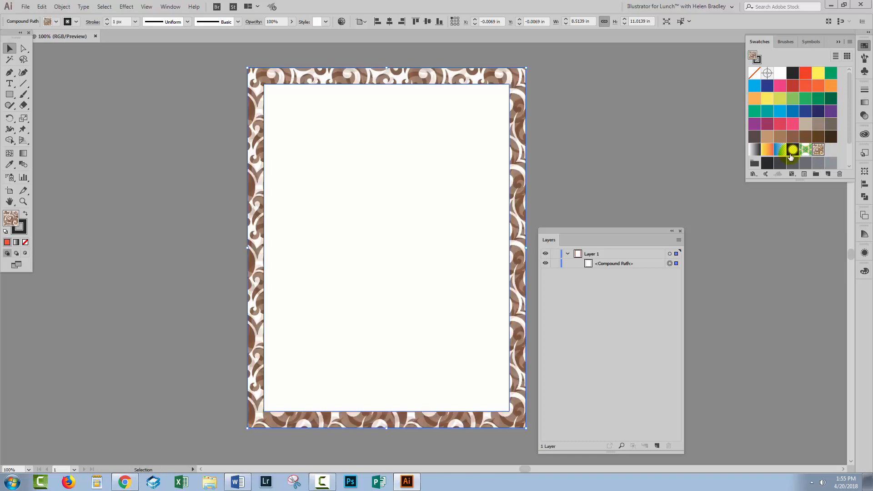
drag(821, 179, 821, 262)
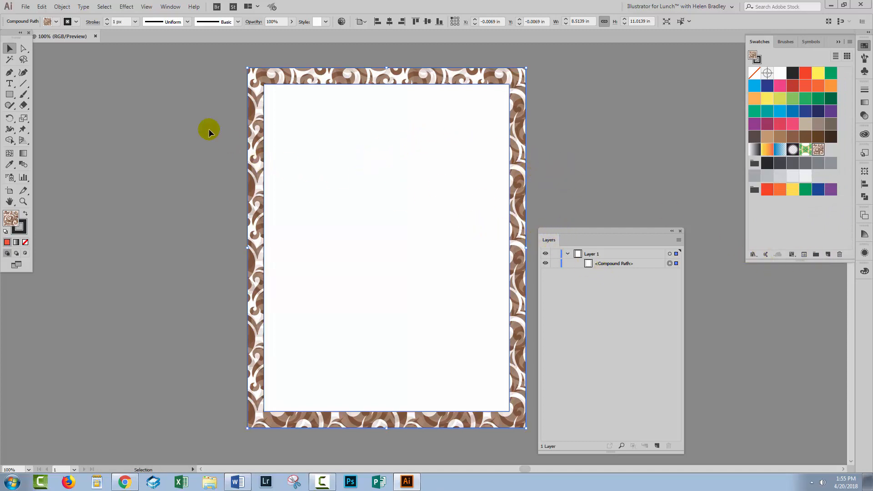
Remove the stroke from the patterned frame and deselect it.
click(20, 228)
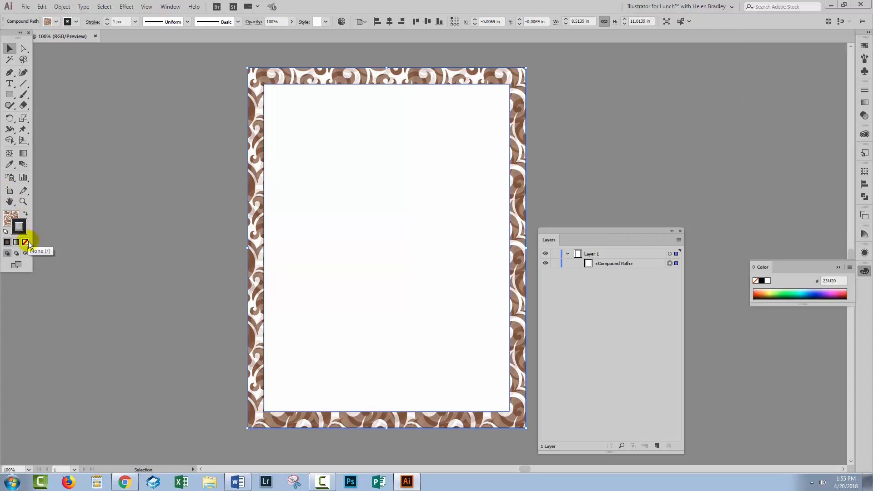
click(25, 242)
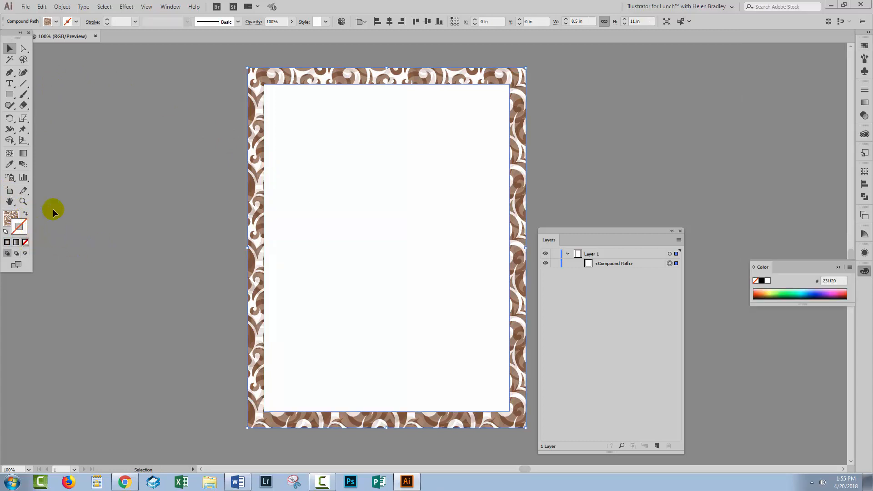
click(128, 214)
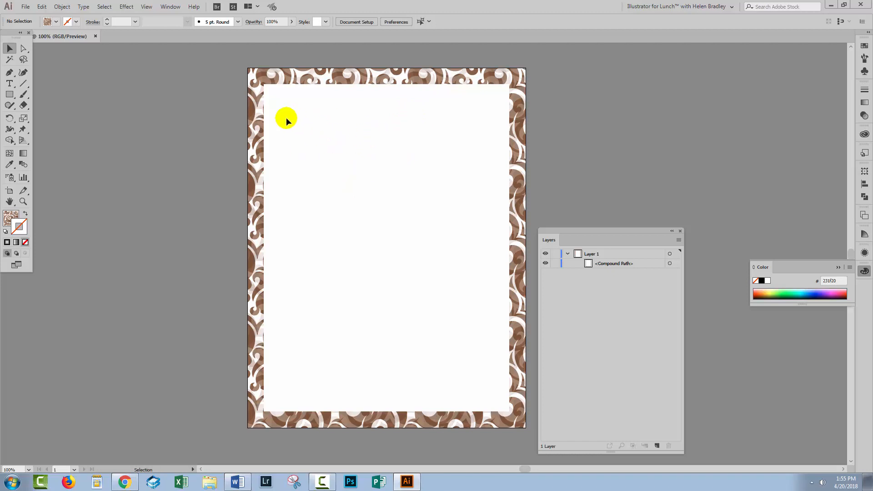
Set the Save for Web format to PNG-8 for the frame, and close the export settings without saving a file.
click(25, 7)
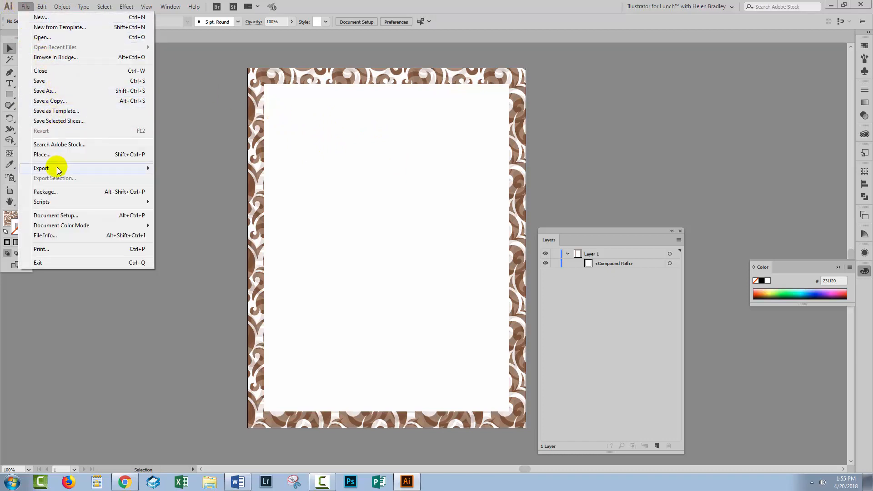
mouse_move(58, 168)
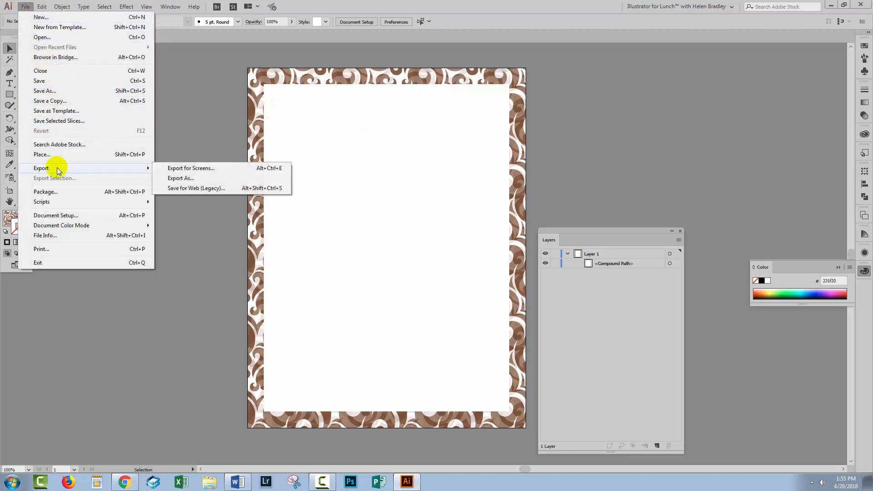
click(185, 188)
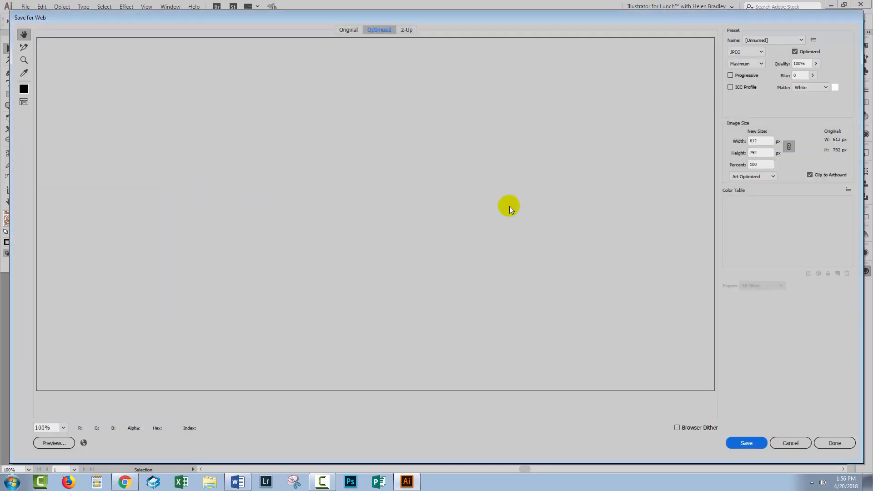
click(744, 52)
click(744, 82)
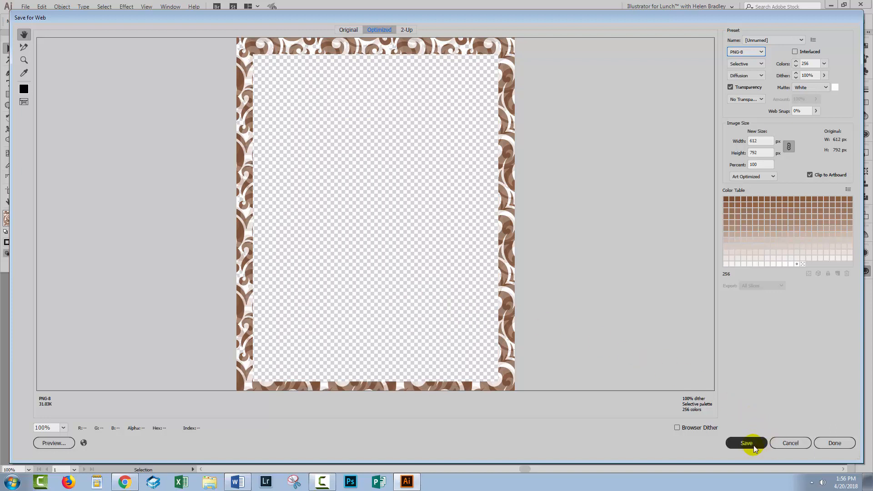
click(830, 443)
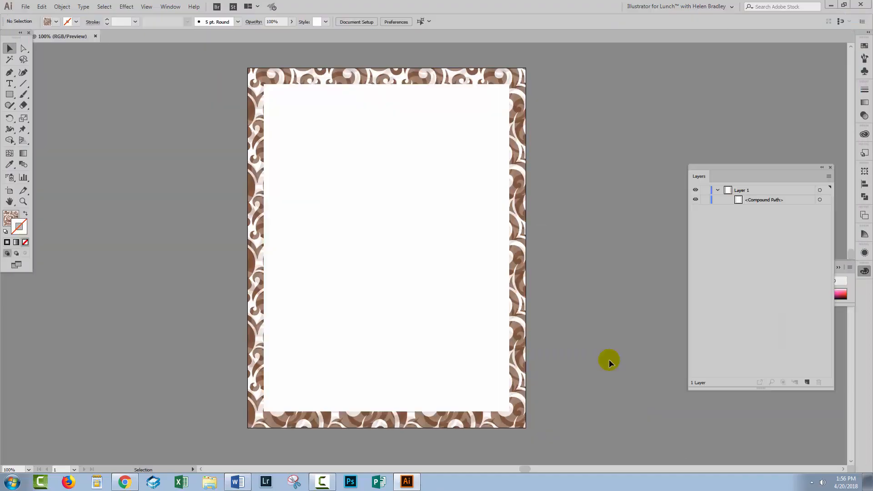